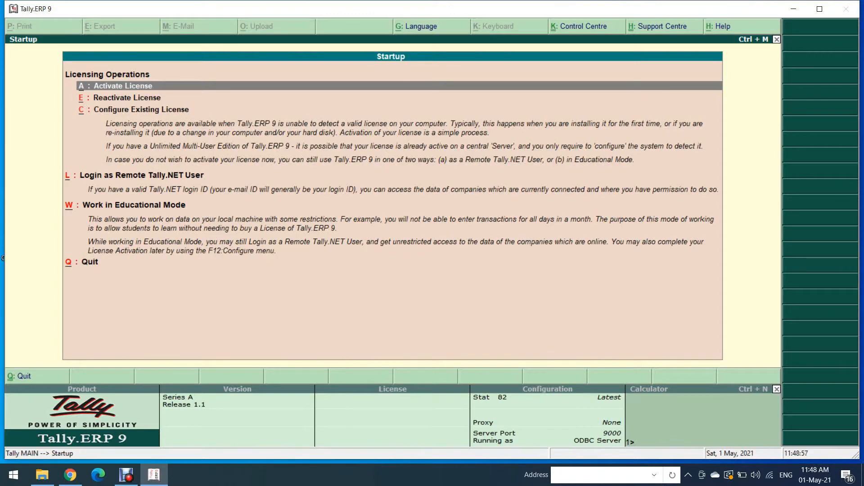
Work in Silver Edition (Single User) educational mode, loading JK COMPANY at Gateway of Tally
key(Down)
key(Down)
key(Down)
key(Down)
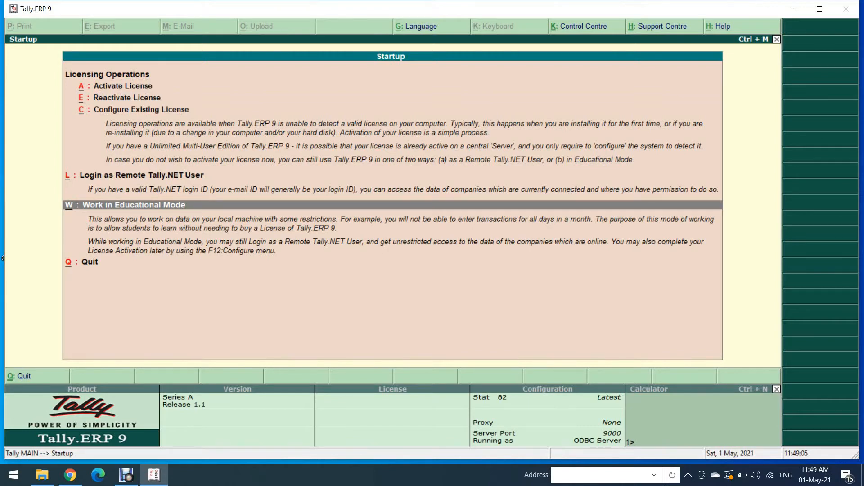
key(Return)
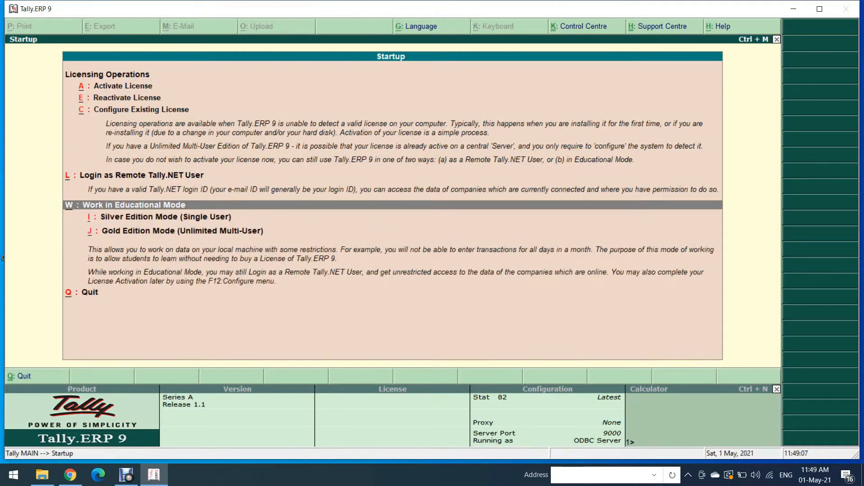
key(Down)
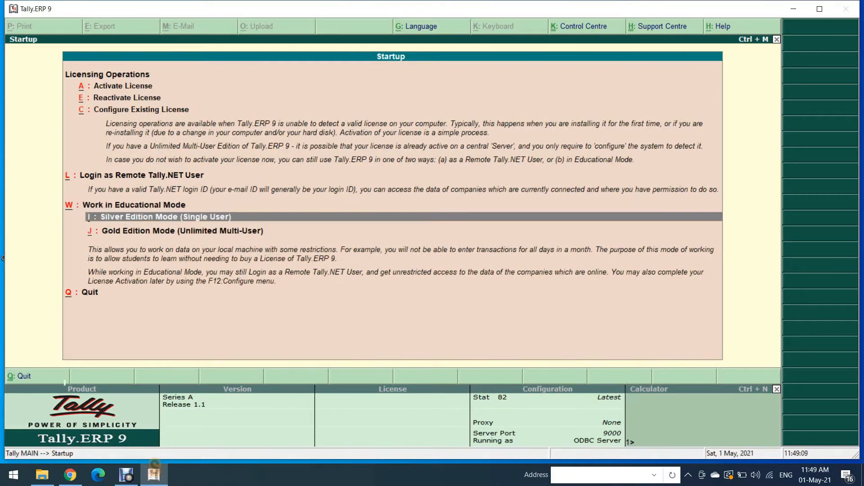
key(Return)
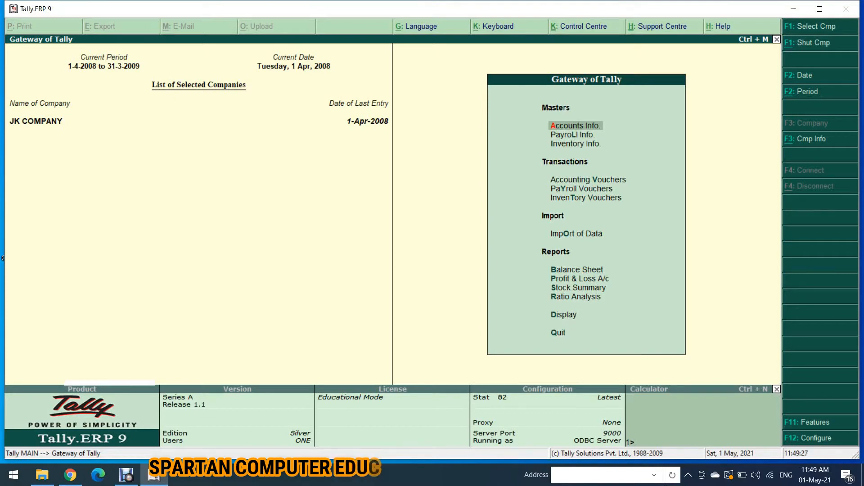
Choose Create Company from the Company Info. menu to get a blank creation form
key(alt+F3)
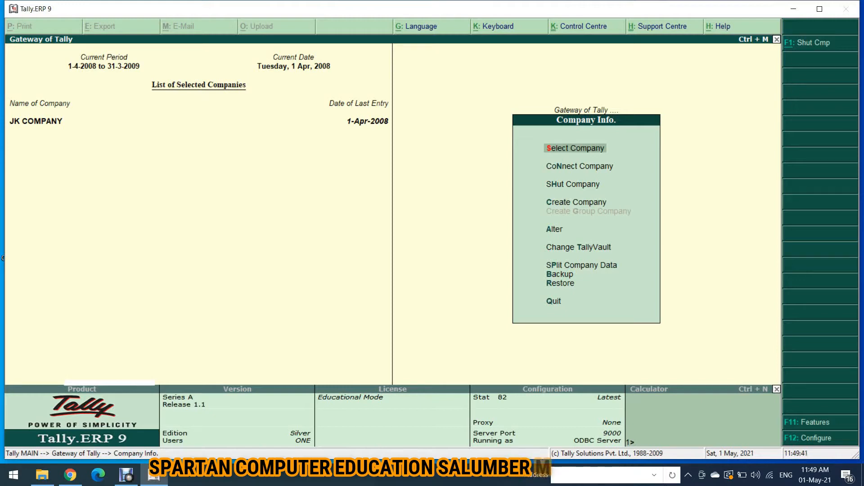
key(Down)
key(Down)
key(Down)
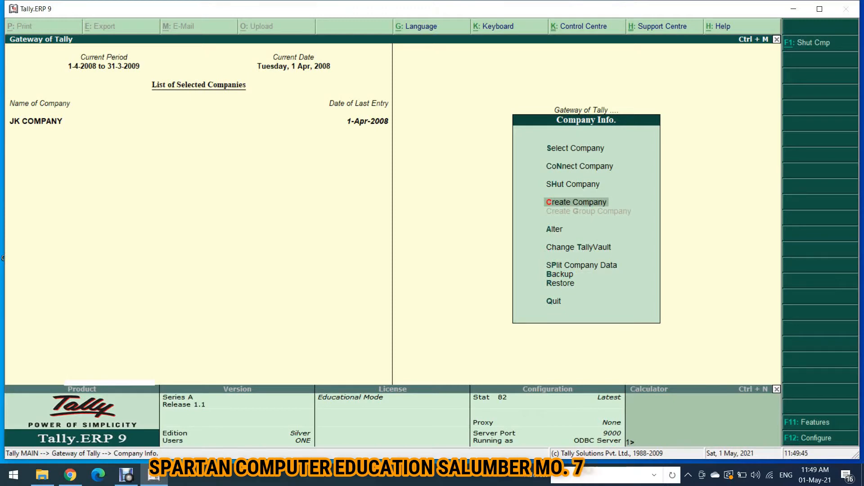
key(Return)
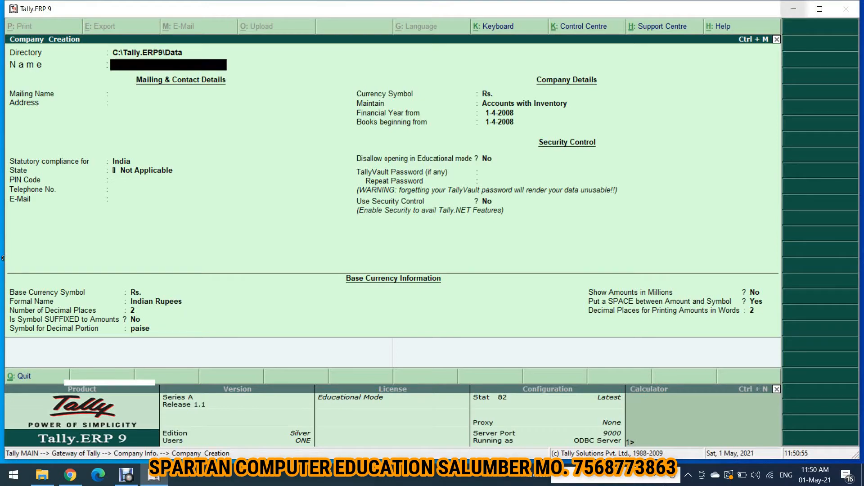
Browse to C:\Tally.ERP9\Data, select company folders 10000–10002, then return to Tally
click(793, 8)
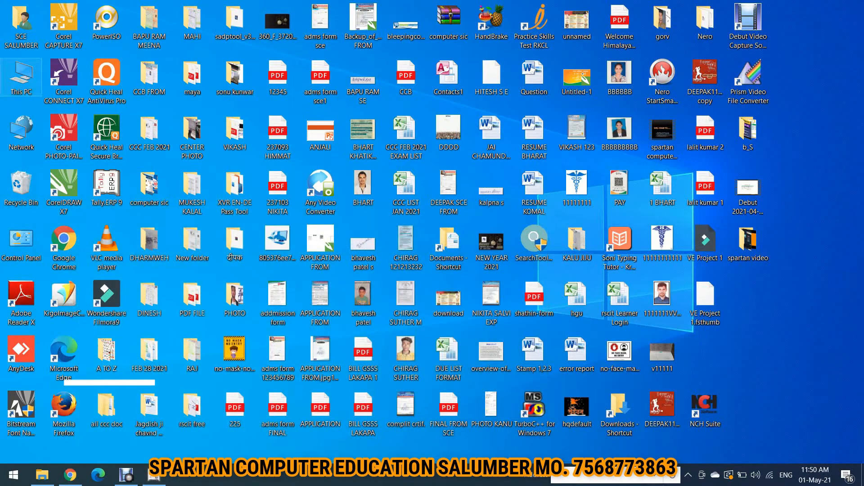
double_click(21, 72)
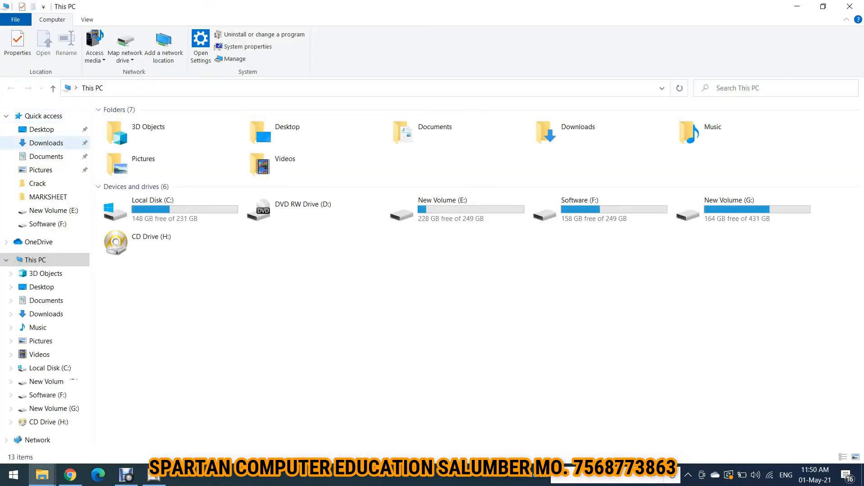
click(148, 210)
double_click(149, 209)
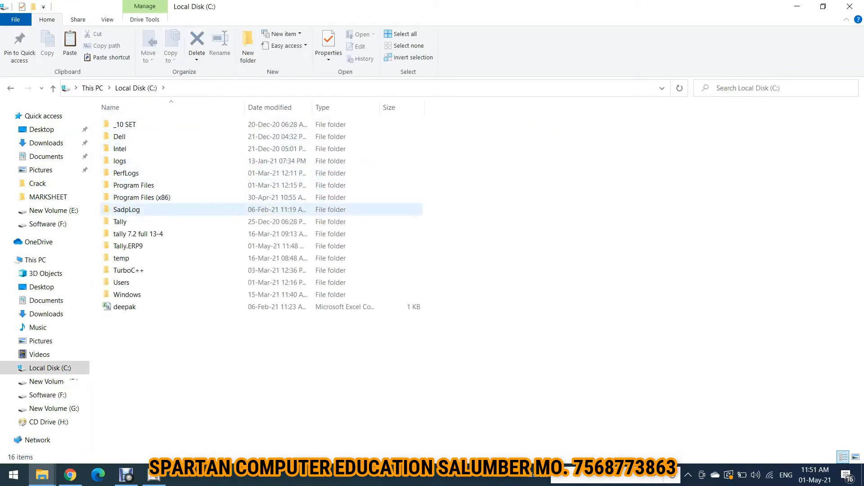
click(128, 246)
double_click(128, 247)
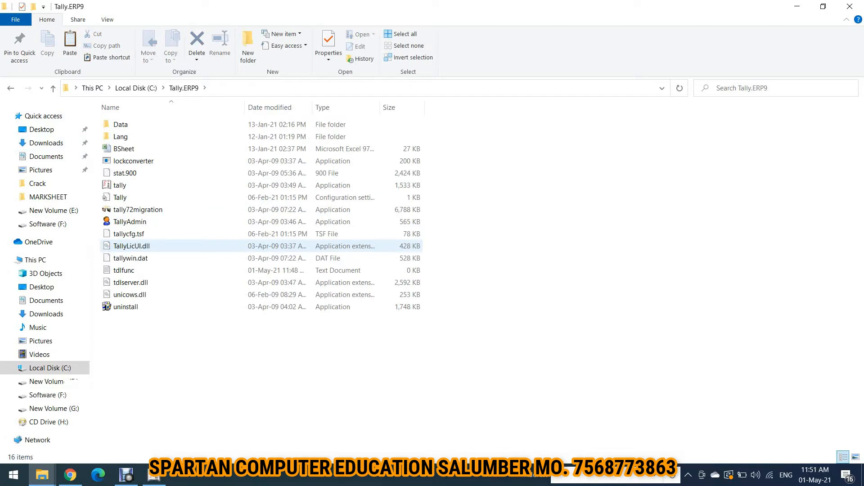
double_click(121, 124)
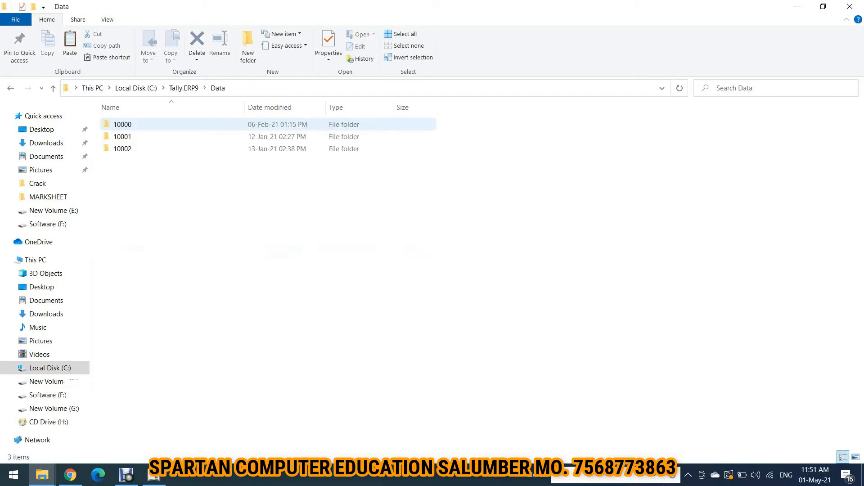
drag(145, 171, 145, 117)
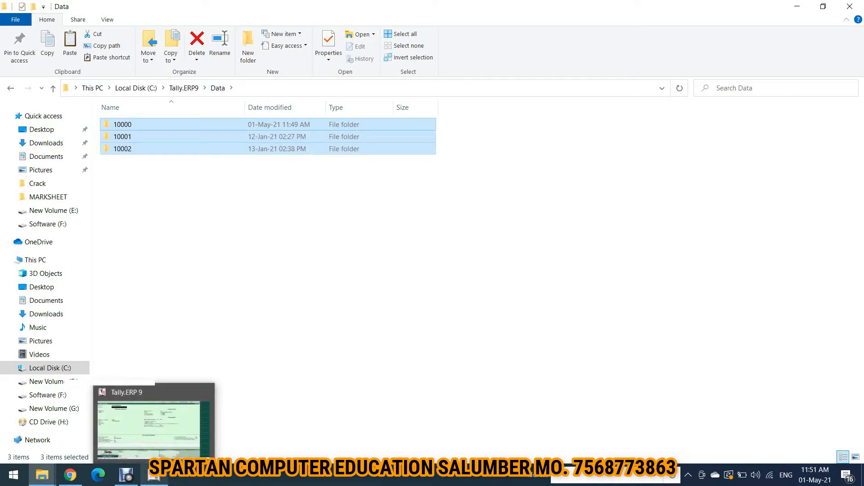
click(153, 475)
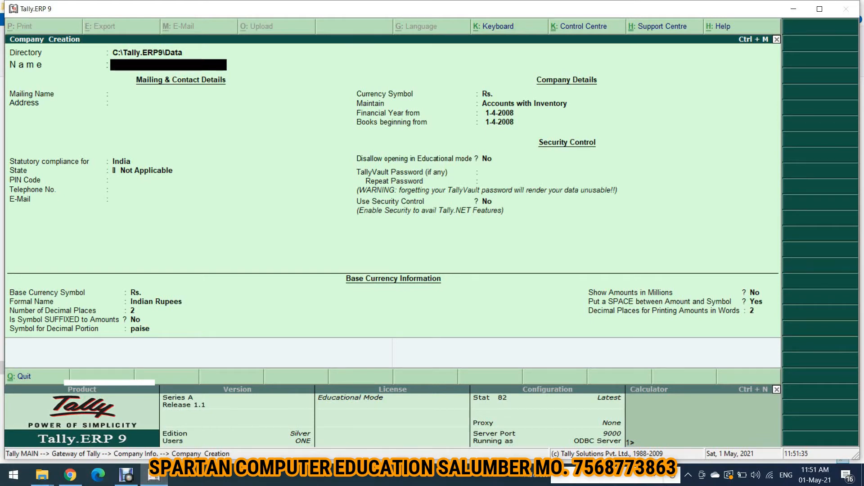
text(Lg Company)
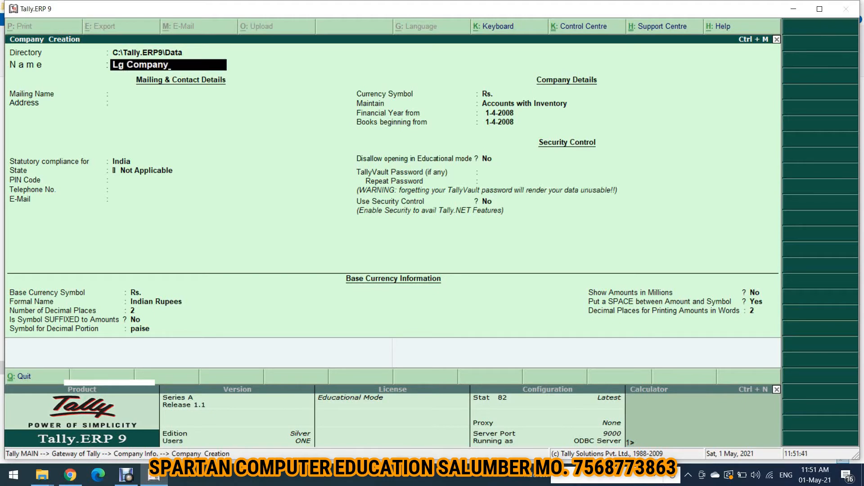
key(Return)
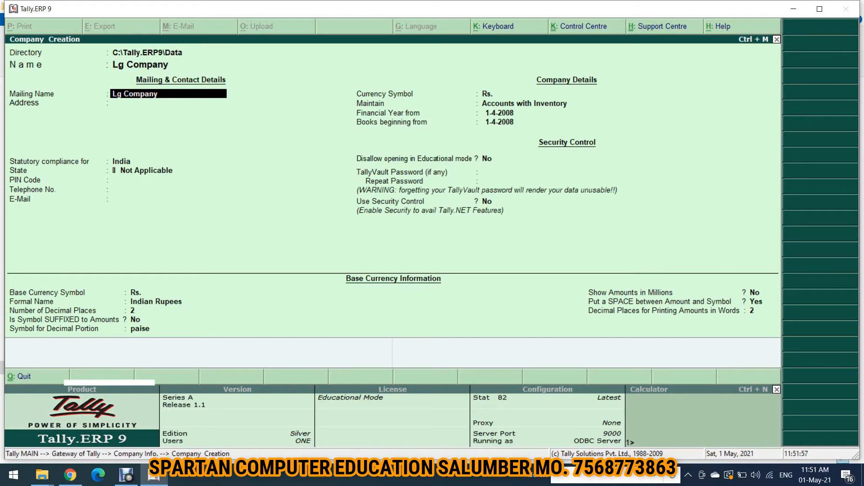
key(Return)
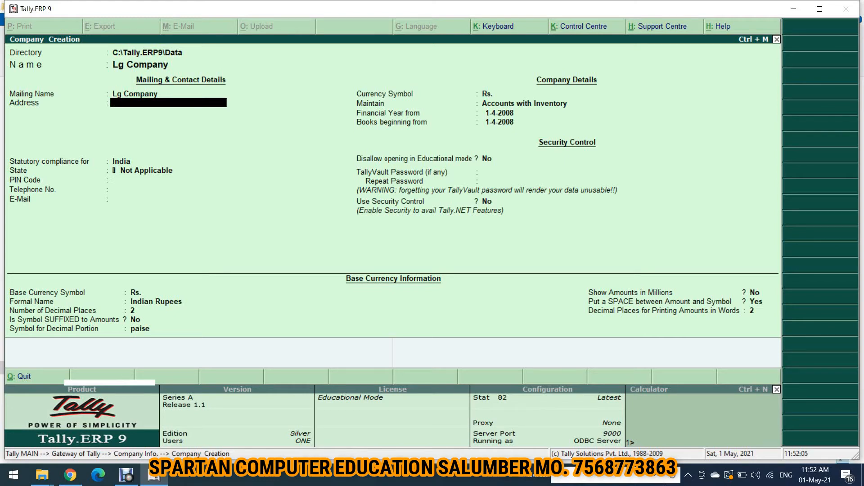
key(Return)
text(Mo)
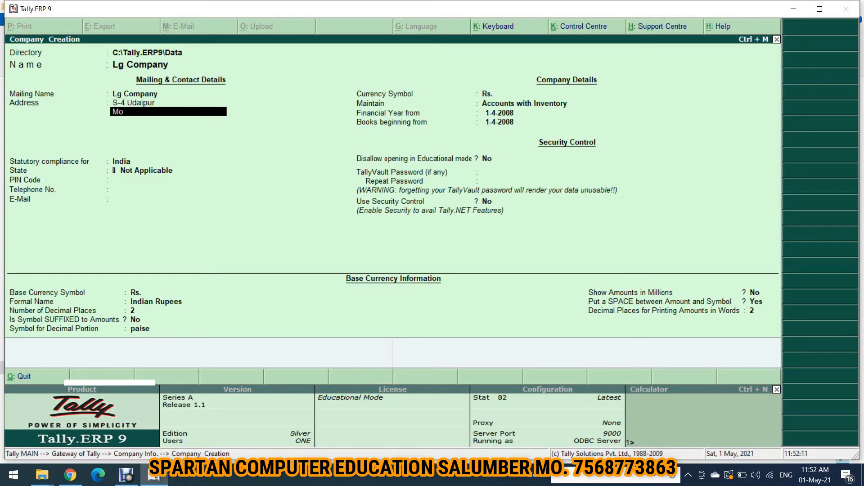
text(. 756)
Enter the contact mobile number as the second address line
key(Up)
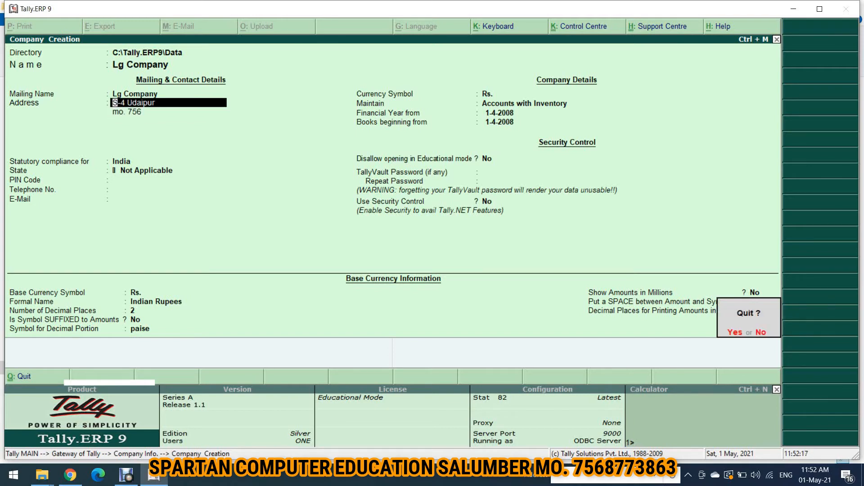
key(n)
key(Return)
key(Return)
key(Return)
key(Return)
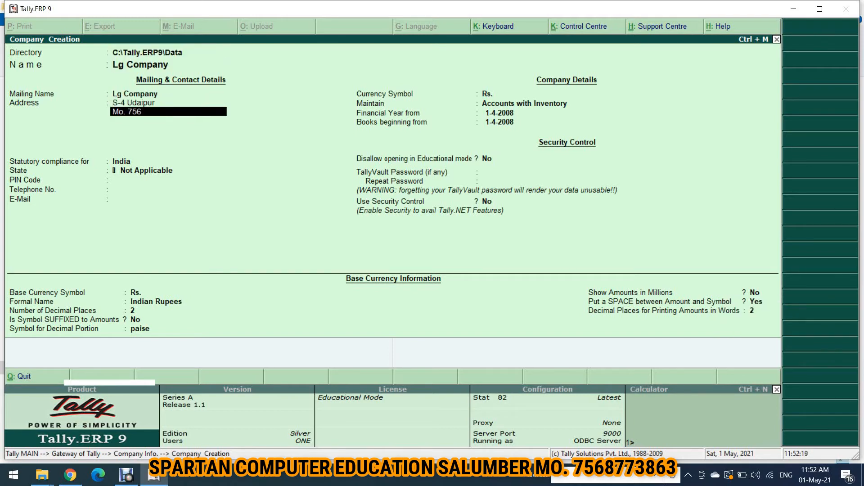
text(Mo.)
key(Up)
key(Up)
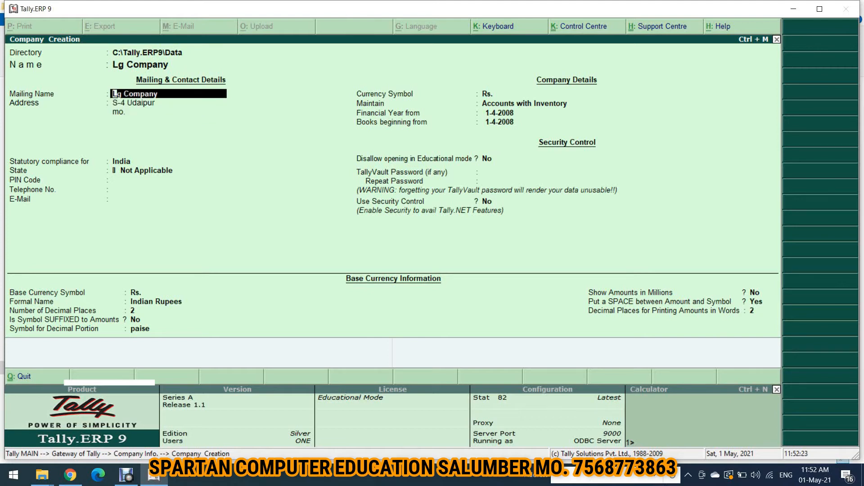
key(Down)
key(Down)
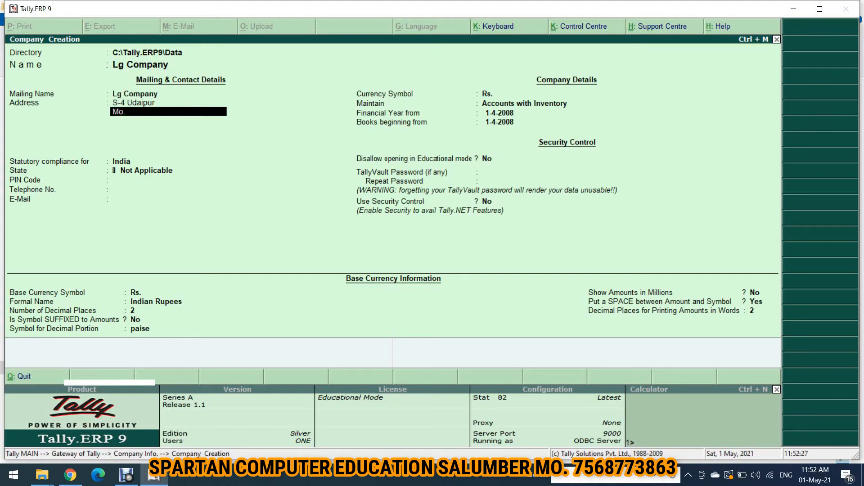
key(Return)
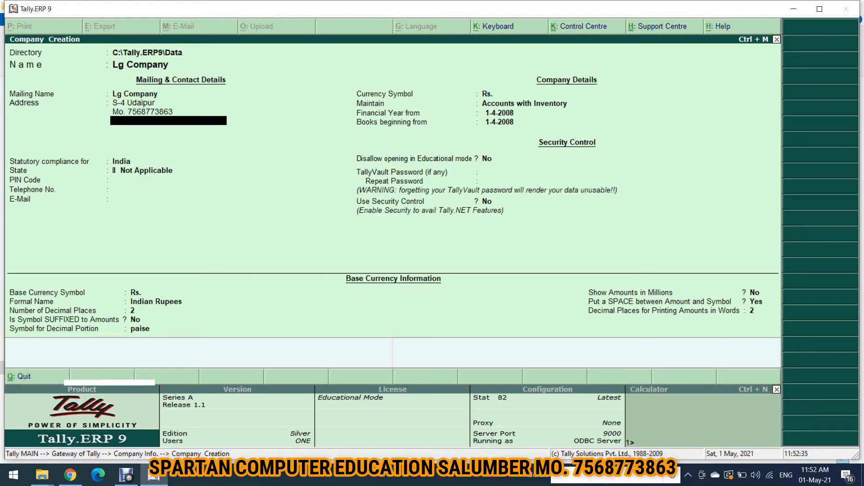
Add address lines for the bank account number, Bank Sbi Salumber and the IFSC code
key(Return)
text(B)
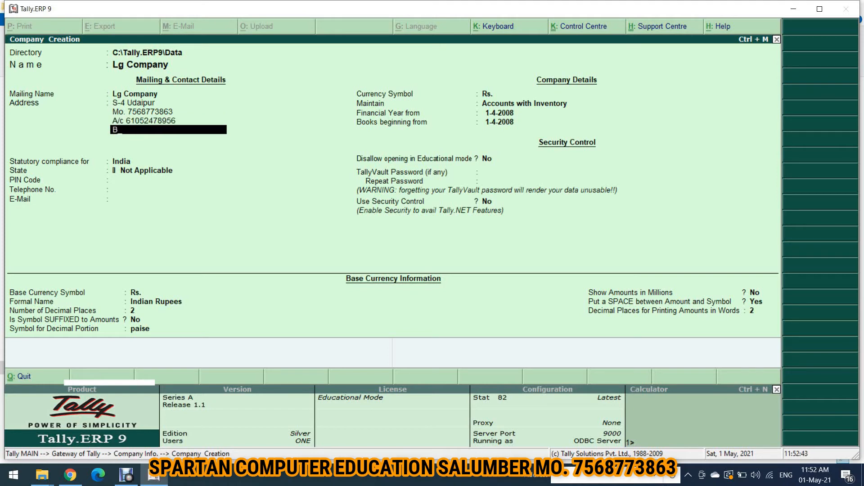
text(ank Sbi Salumber)
key(Return)
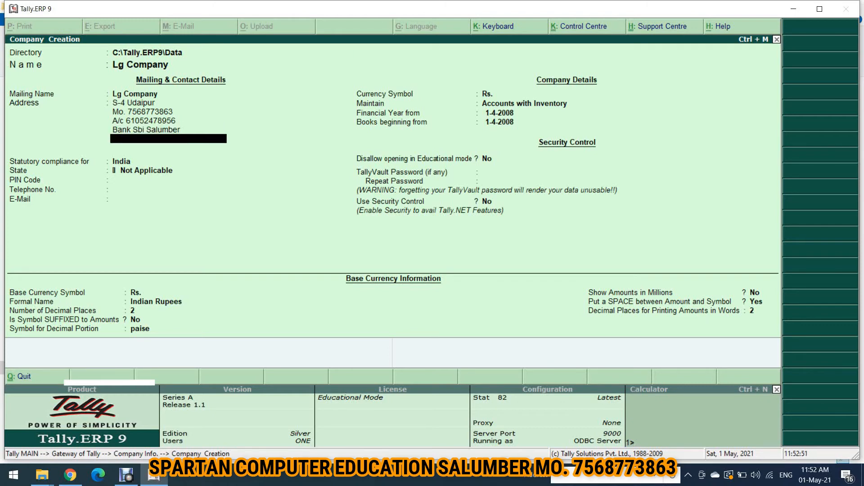
text(Ifc Code Sbin22501)
key(Return)
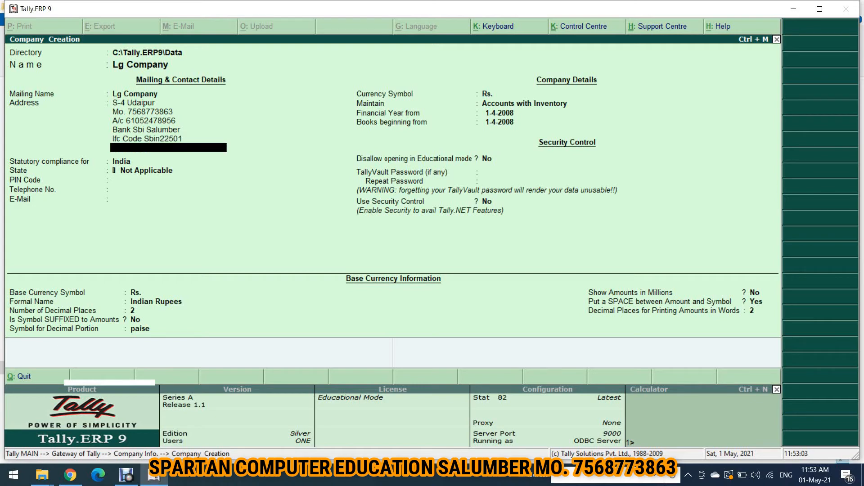
Set the state to Rajasthan and the PIN Code to 313001
key(Return)
key(Return)
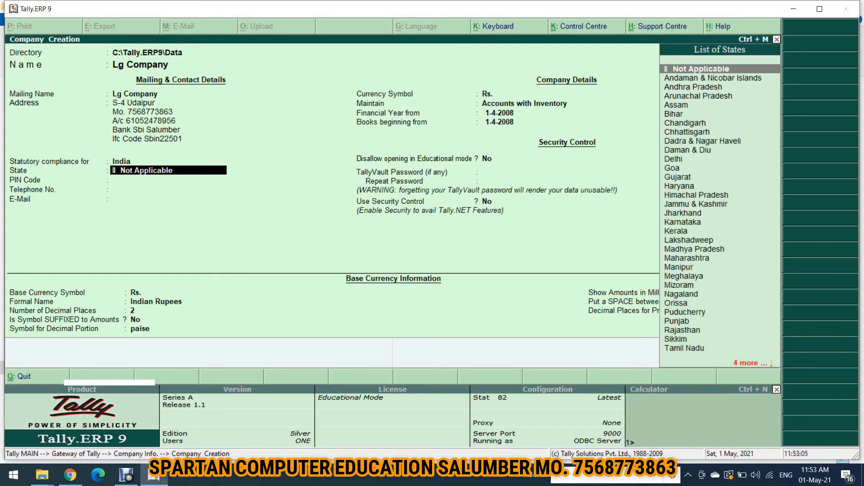
text(raj)
key(Return)
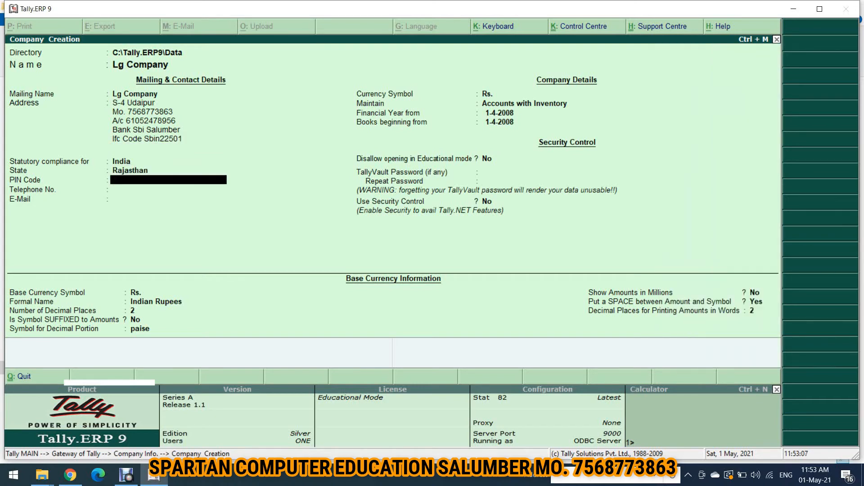
text(313001)
key(Return)
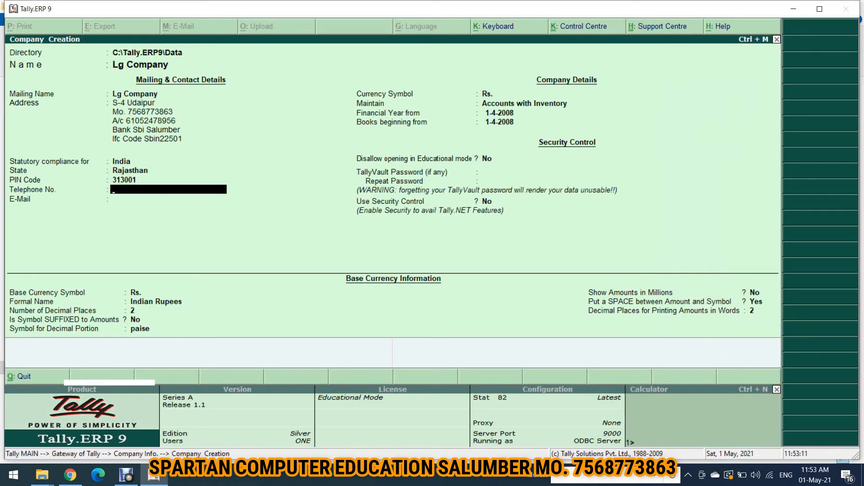
Leave Telephone blank, enter the company e-mail address, and keep Rs. as currency symbol
key(Return)
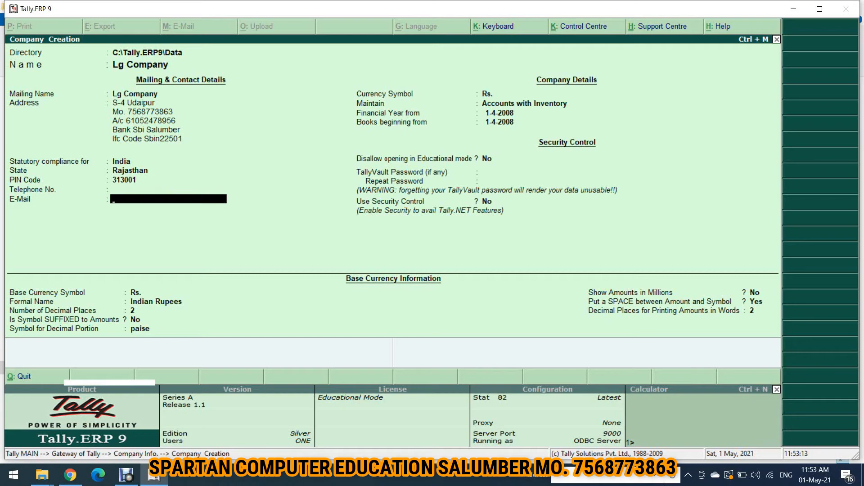
key(Return)
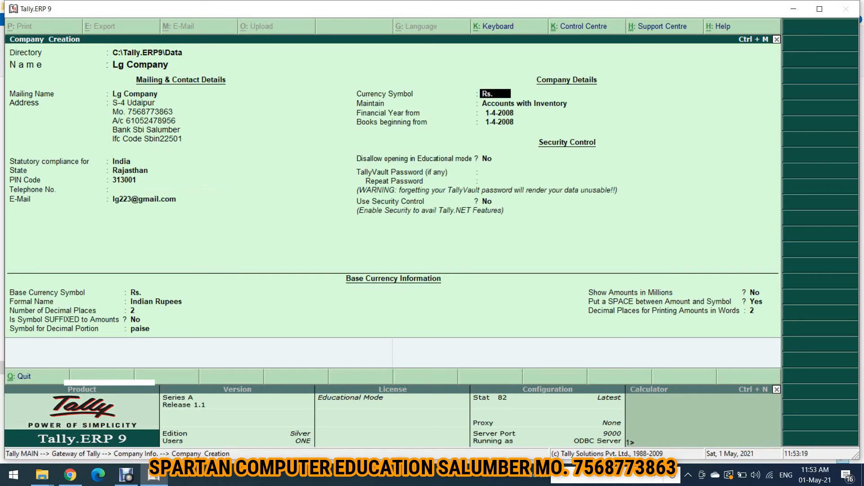
key(Return)
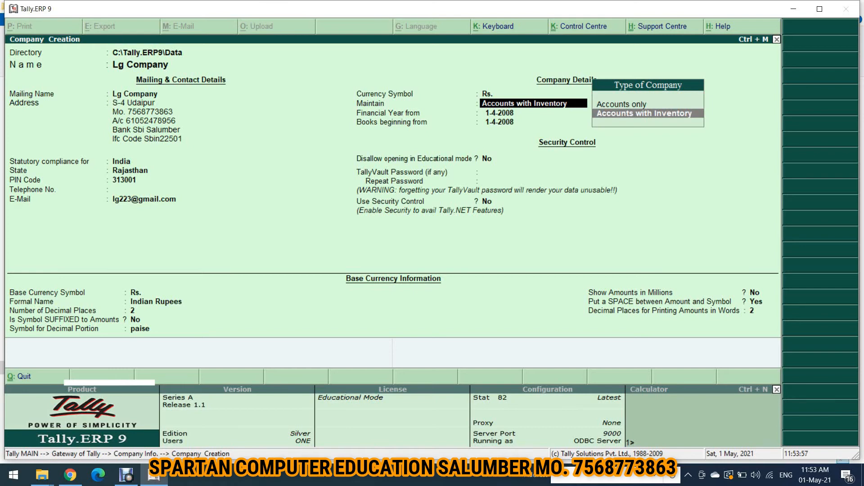
Keep Accounts with Inventory as the company type after briefly considering Accounts only
key(Up)
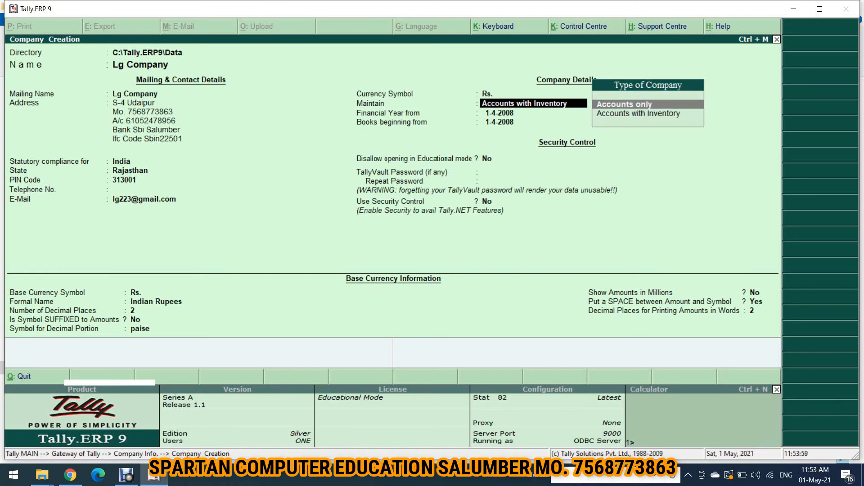
key(Down)
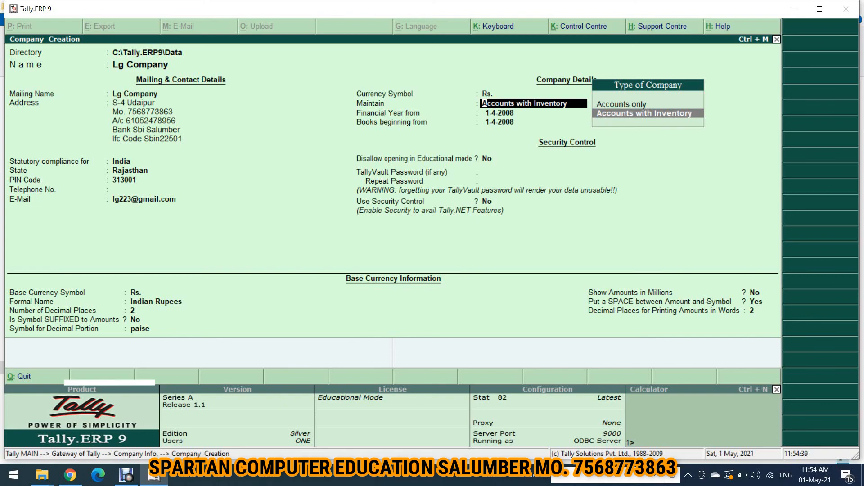
key(Return)
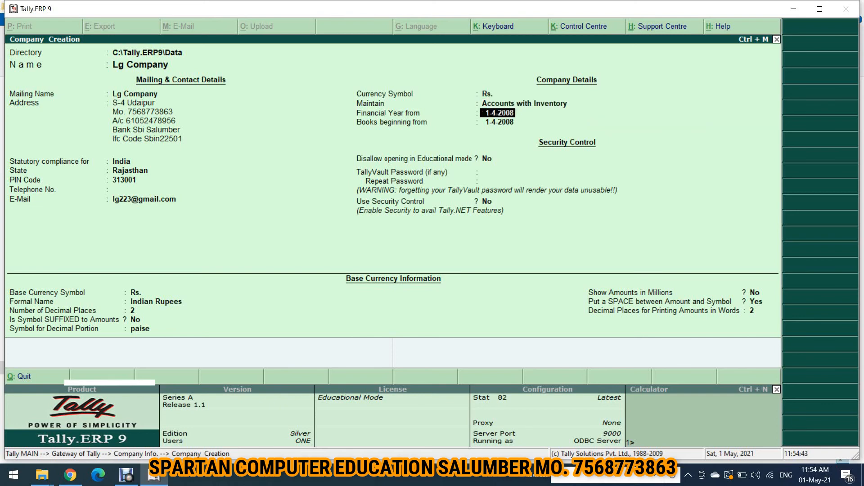
Set Financial Year from 1-4-2021 and Books beginning from 1-5-2021, keeping educational opening allowed
text(1-4-2)
text(021)
key(Return)
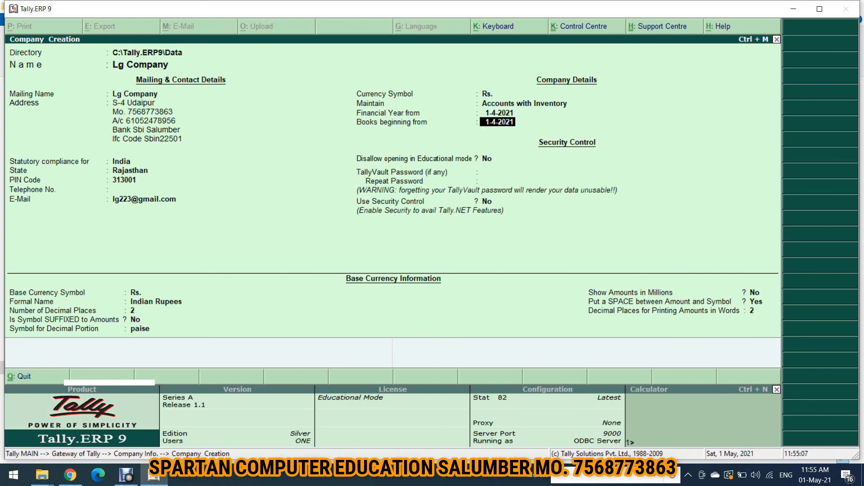
text(1-5-2021)
key(Return)
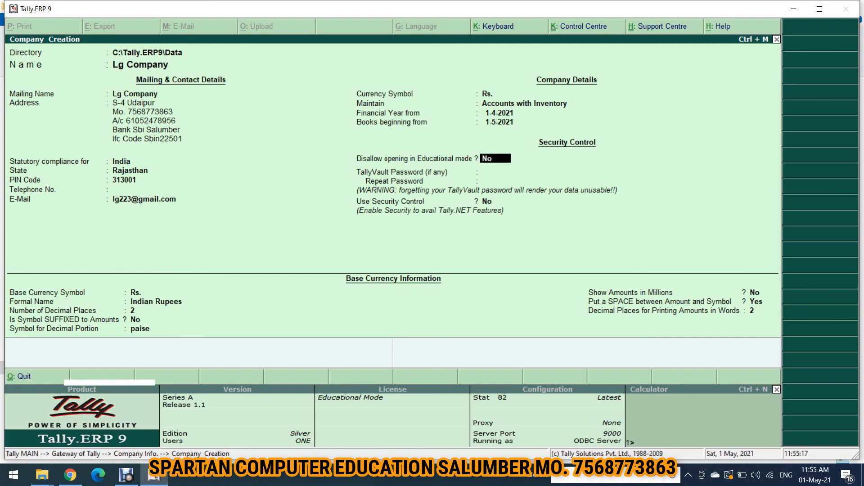
key(Return)
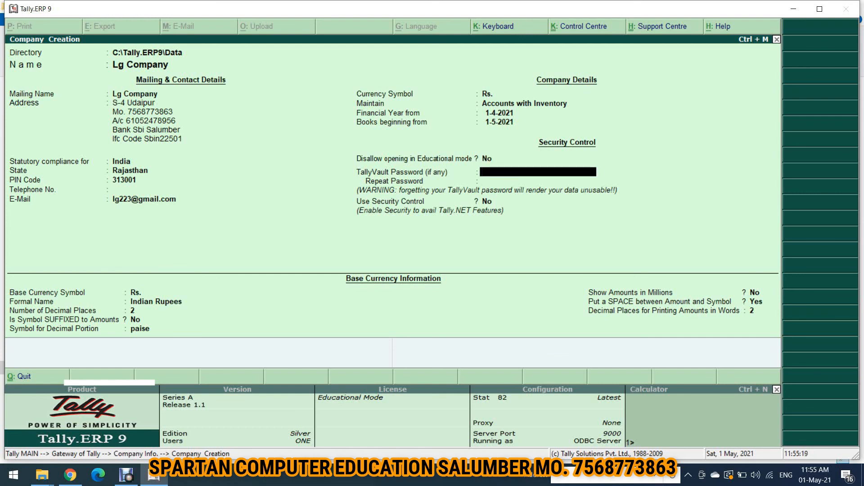
Skip the TallyVault password and keep default Rs. base-currency settings to reach Accept
key(Return)
key(Return)
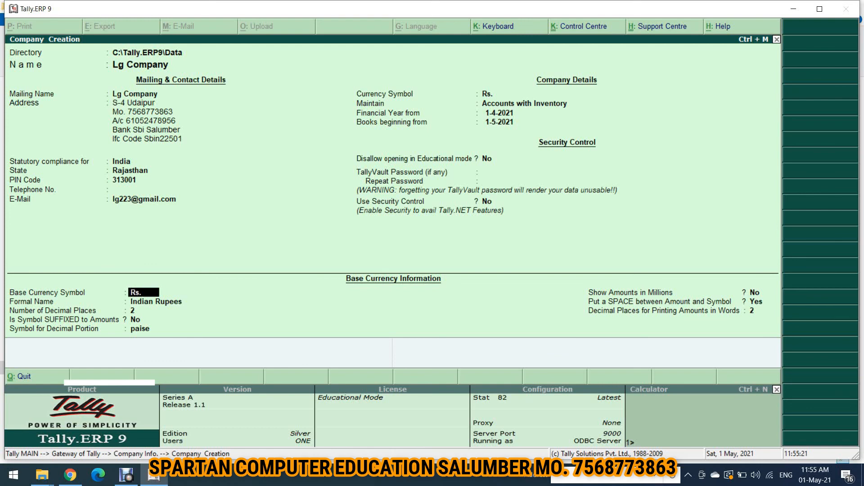
key(Return)
key(Return)
key(Return)
key(Return)
key(Return)
key(Return)
key(Return)
key(Return)
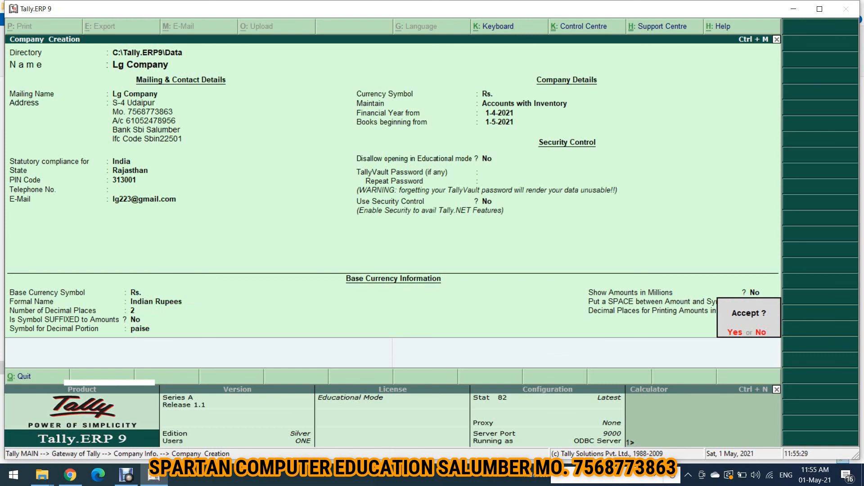
key(Return)
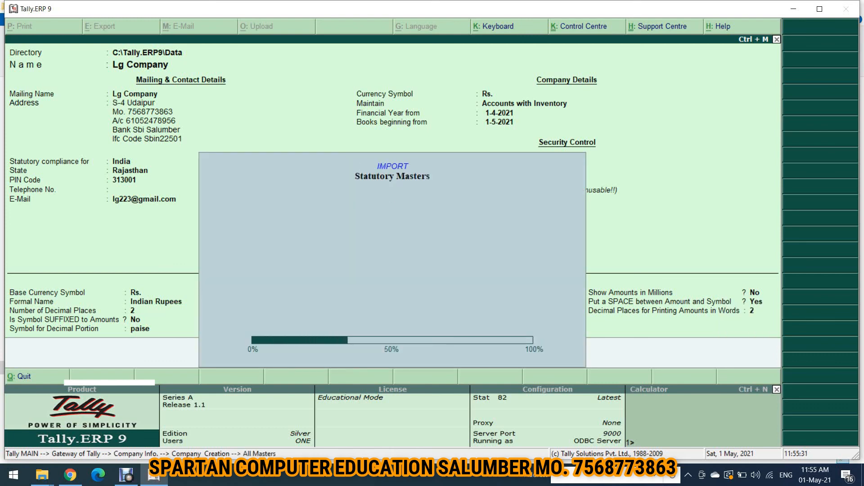